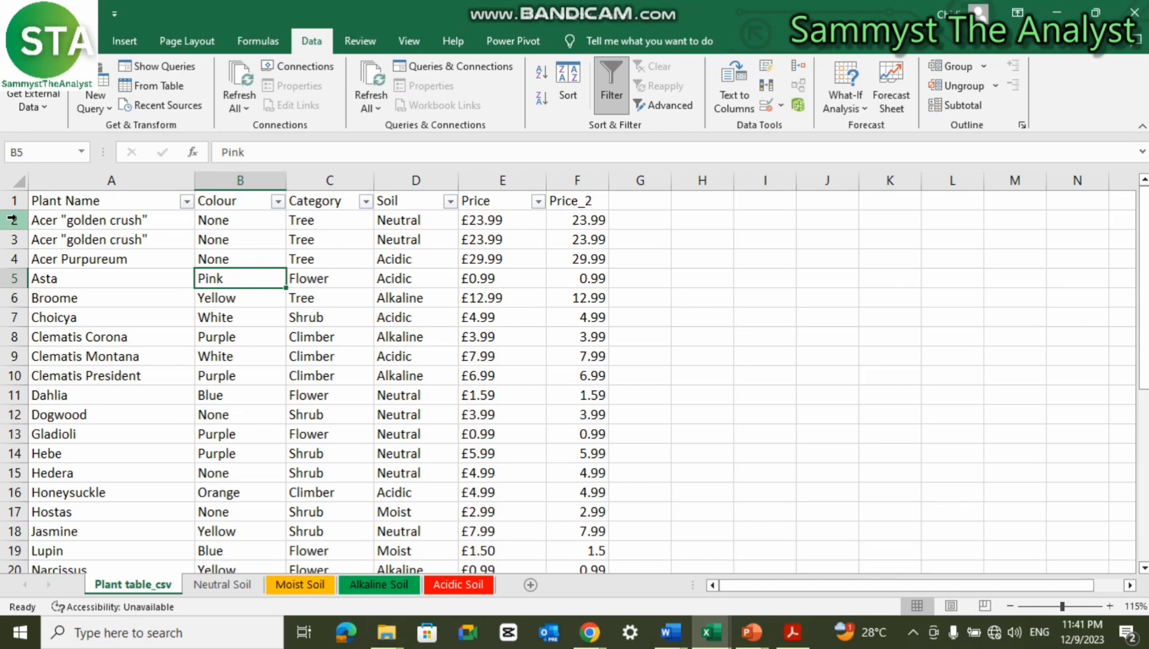
# - Examine the plant table from first to last row for repeated records, starting with the two Acer "golden crush" rows
pyautogui.moveTo(11, 220); pyautogui.dragTo(12, 239)
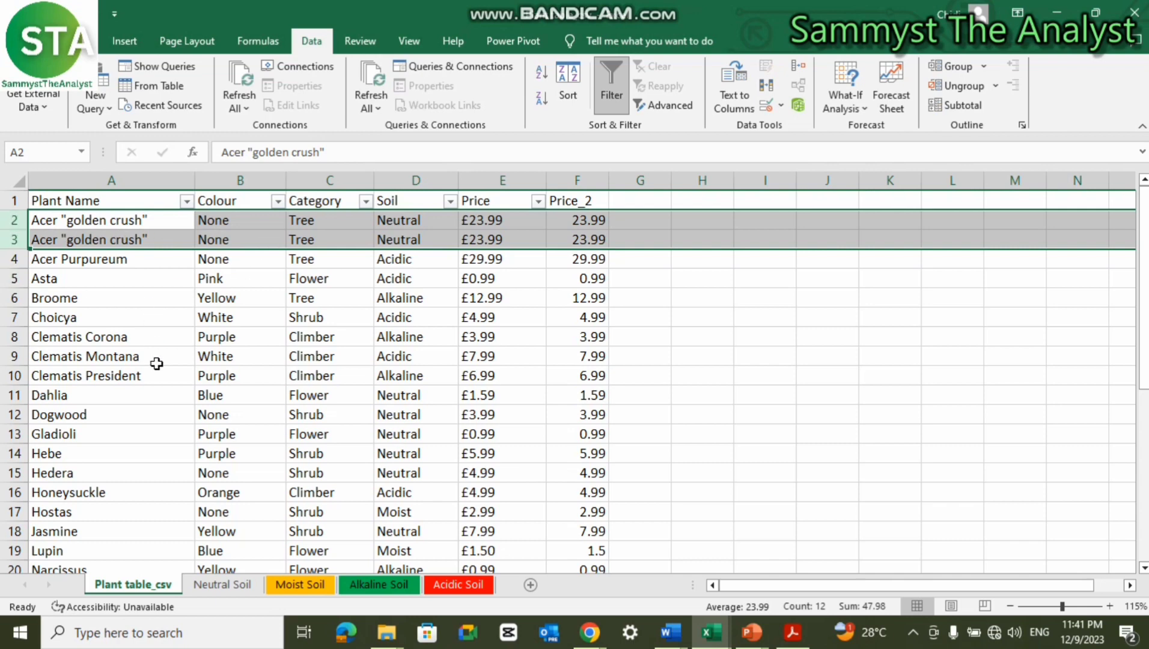
pyautogui.click(104, 242)
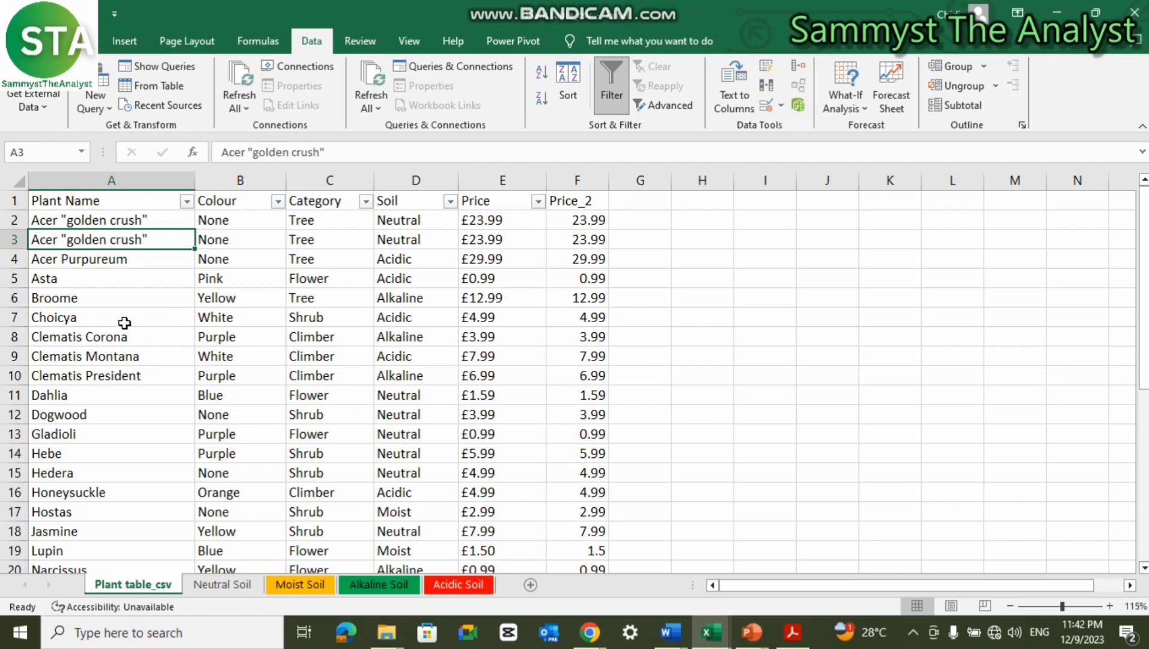
pyautogui.scroll(-2, 76, 252)
pyautogui.scroll(-6, 77, 251)
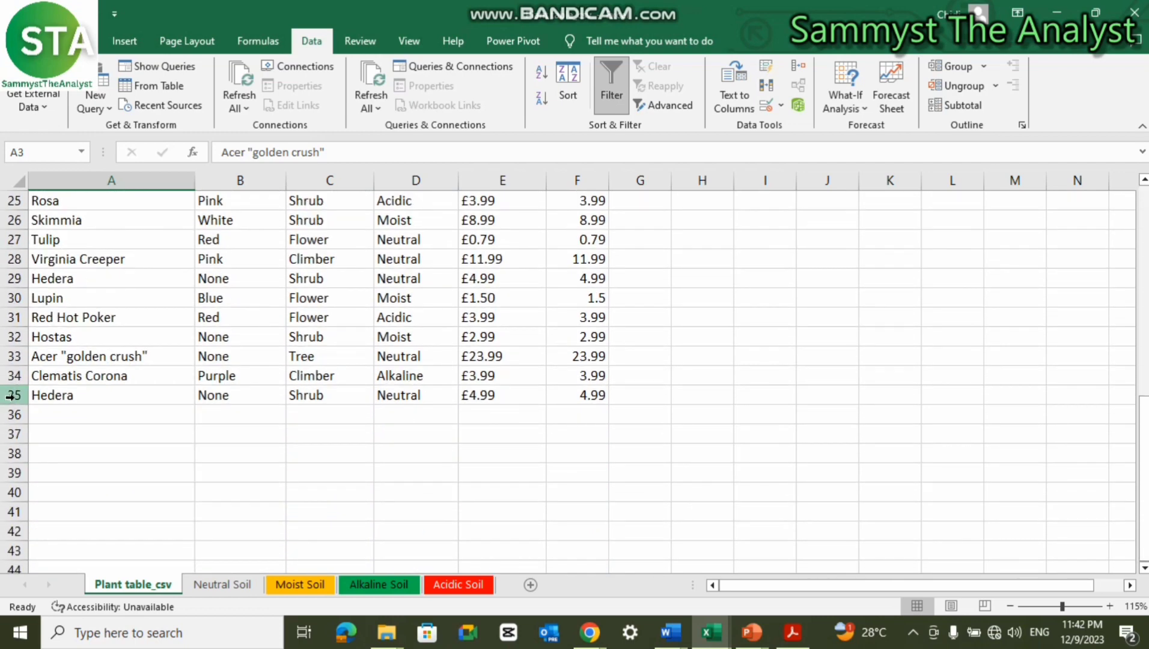
pyautogui.scroll(2, 260, 342)
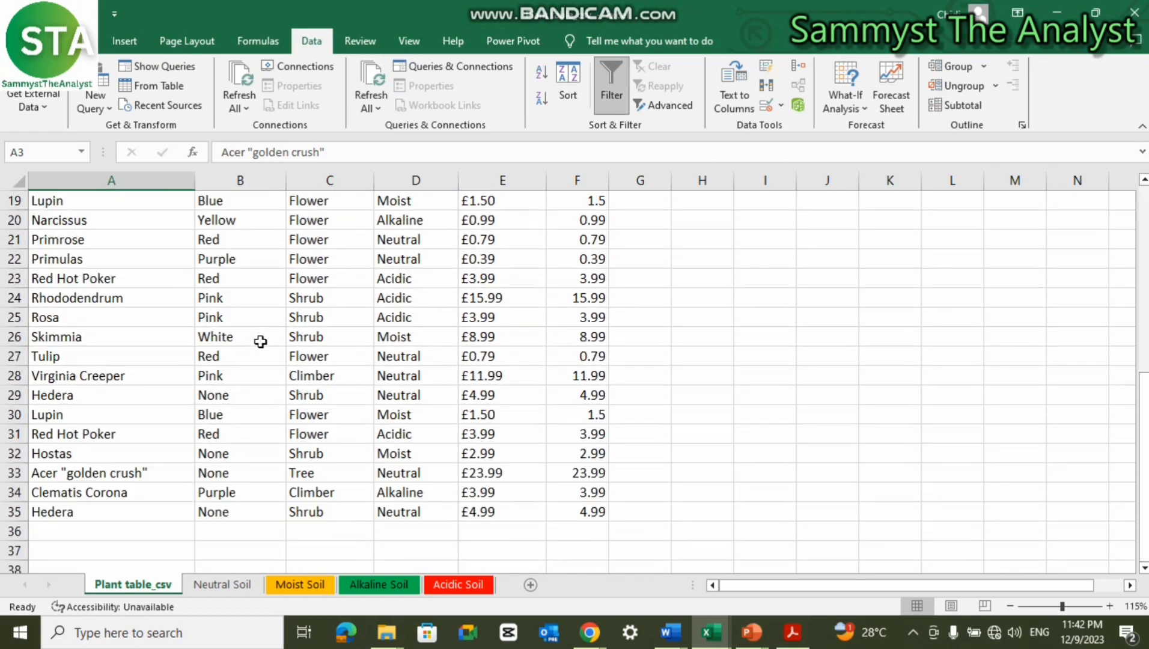
pyautogui.scroll(6, 260, 342)
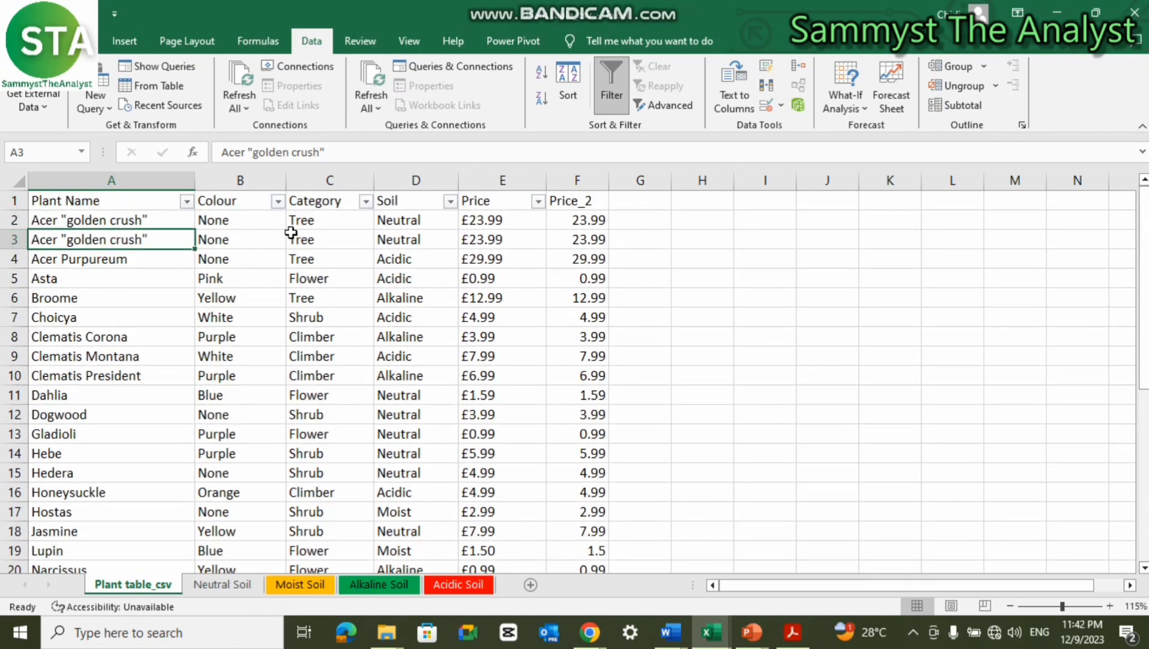
pyautogui.scroll(-7, 251, 327)
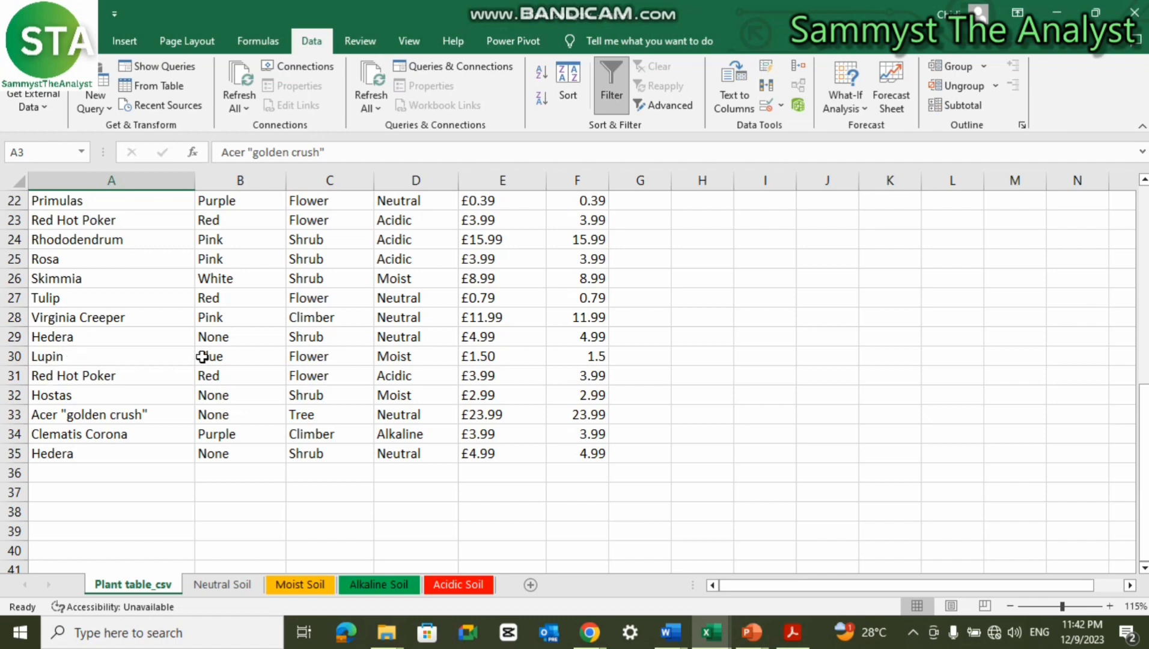
pyautogui.scroll(7, 209, 369)
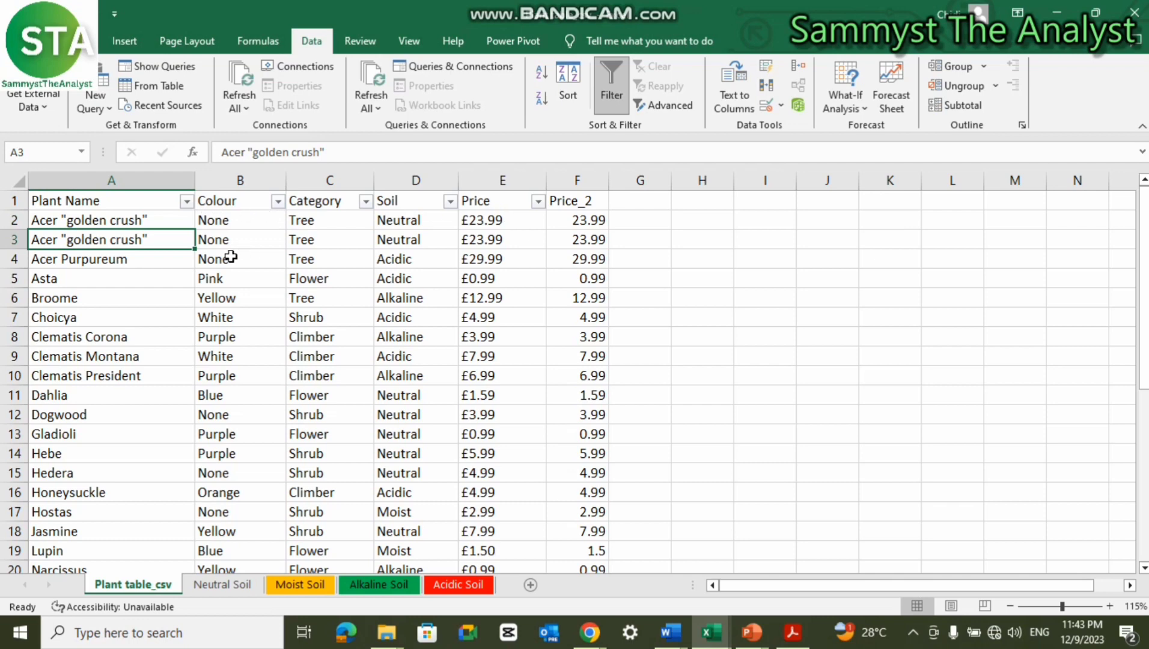
# - Compare the Plant Name, Colour and Category values of rows 2 and 3
pyautogui.click(135, 181)
pyautogui.moveTo(135, 181); pyautogui.dragTo(344, 174)
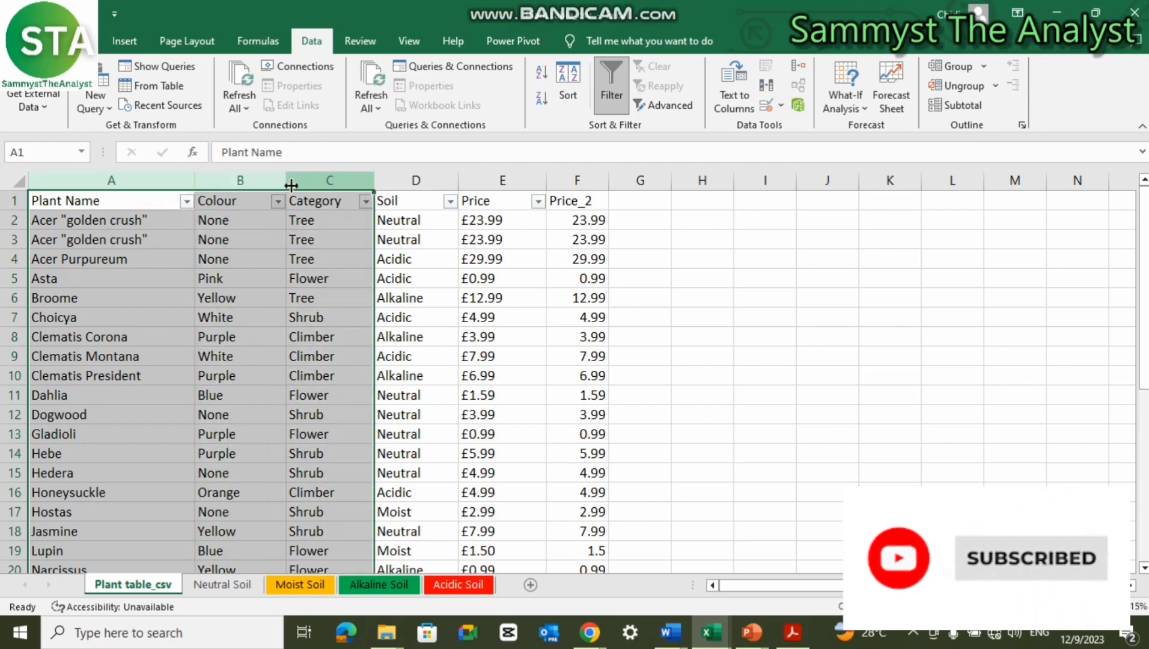
pyautogui.click(110, 239)
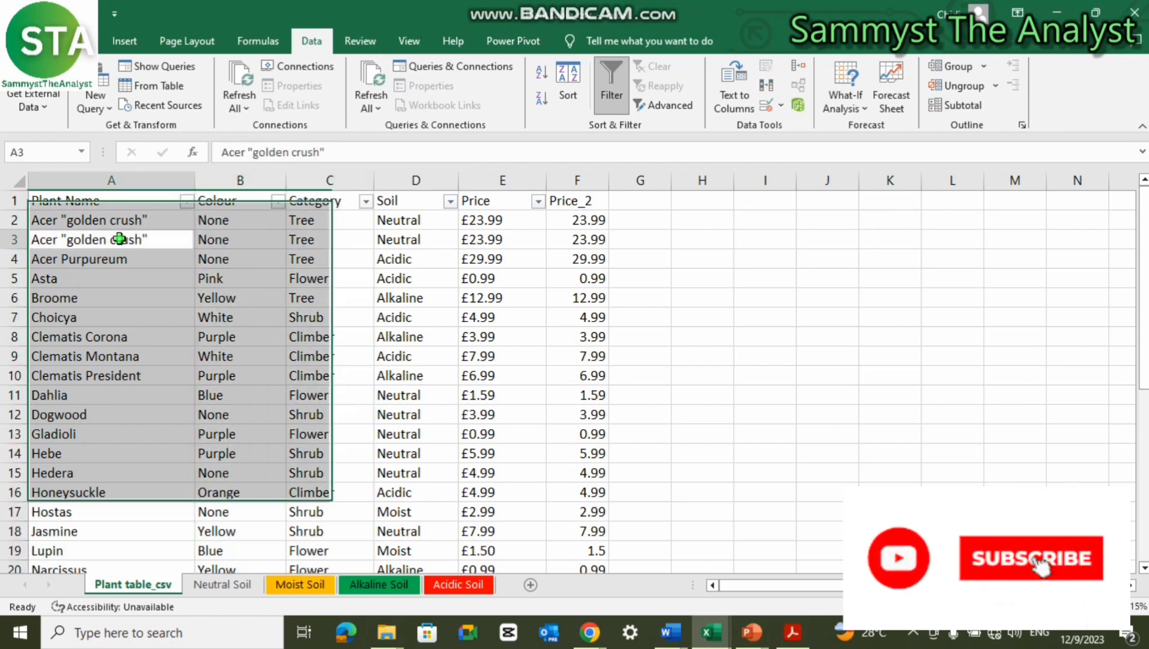
pyautogui.click(205, 219)
pyautogui.click(229, 242)
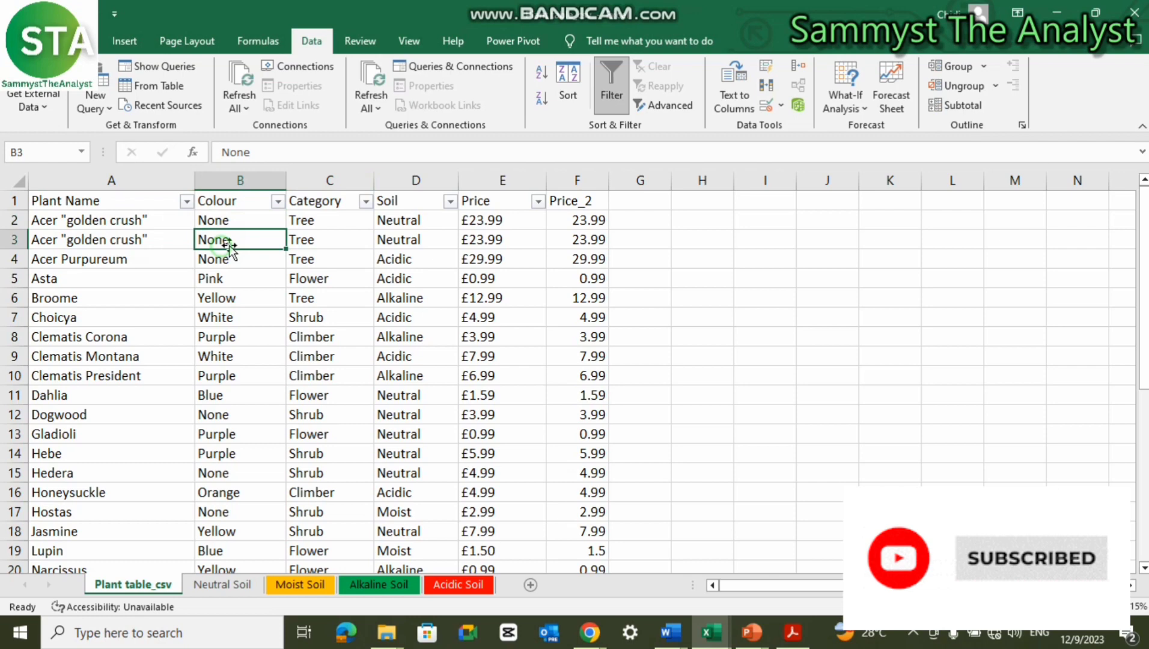
pyautogui.click(328, 220)
pyautogui.click(328, 239)
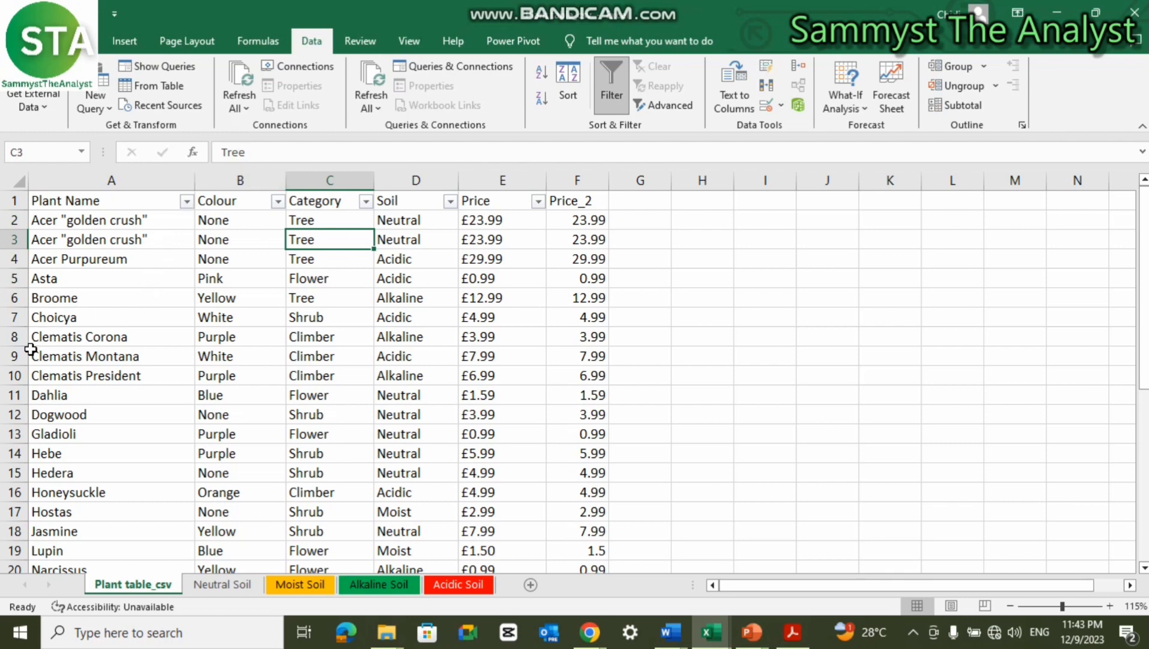
# - Remove duplicate rows from the plant table, comparing all six columns from Plant Name to Price_2 and treating the first row as headers
pyautogui.click(222, 315)
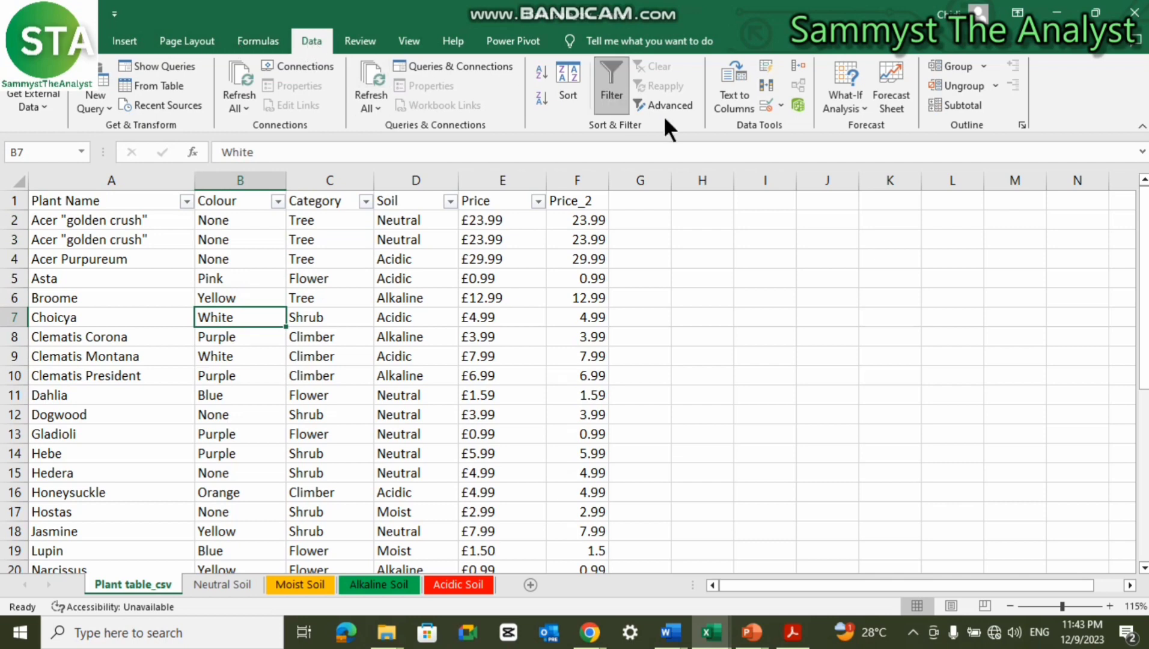
pyautogui.click(767, 86)
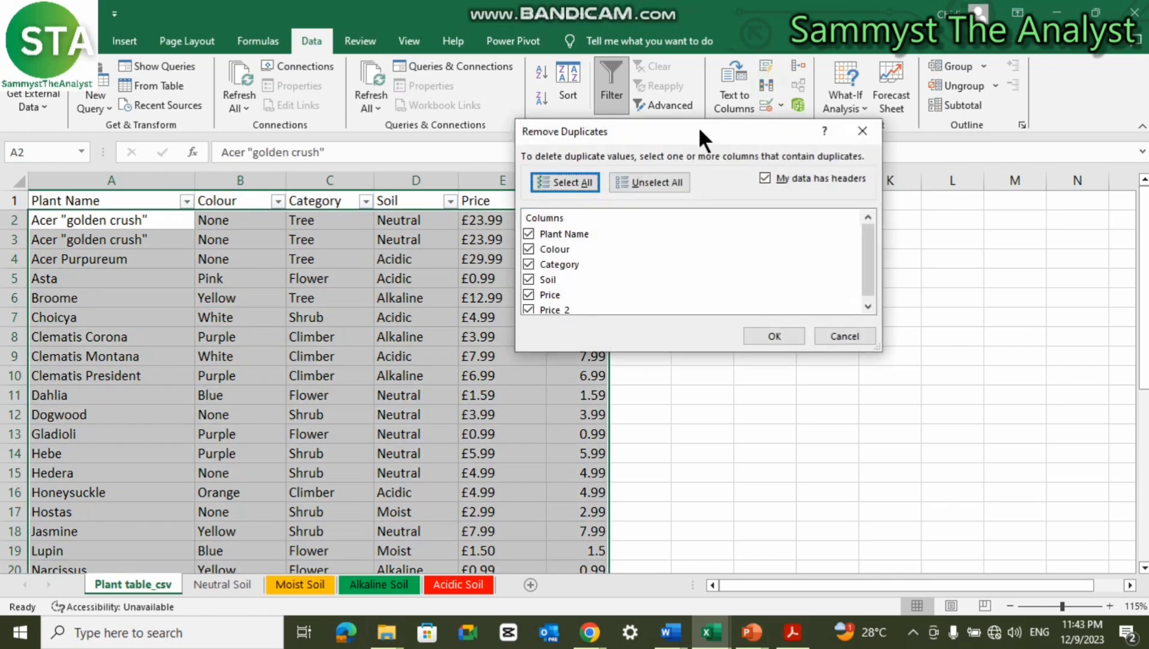
pyautogui.moveTo(700, 129); pyautogui.dragTo(563, 195)
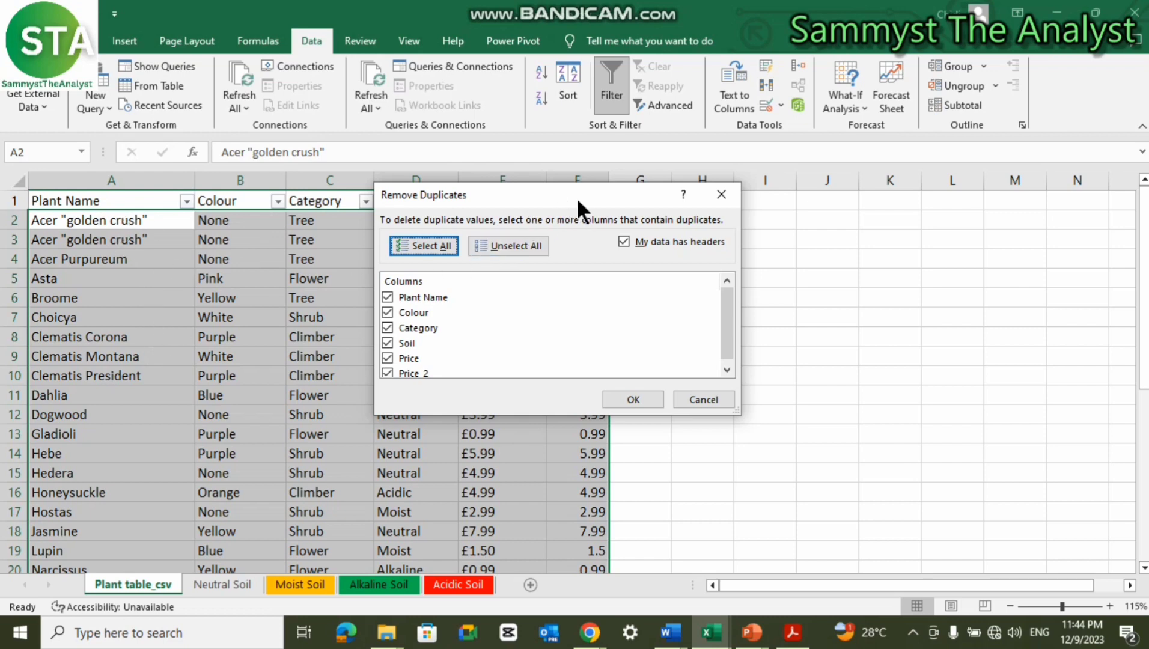
pyautogui.moveTo(568, 193); pyautogui.dragTo(579, 152)
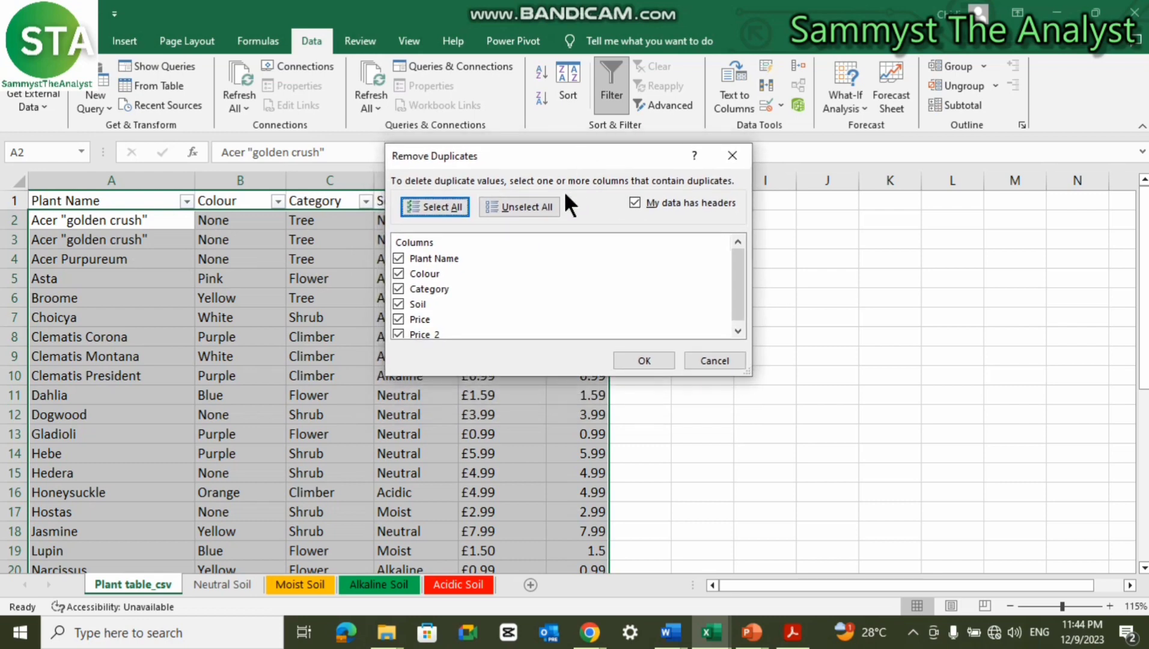
pyautogui.scroll(-1, 505, 263)
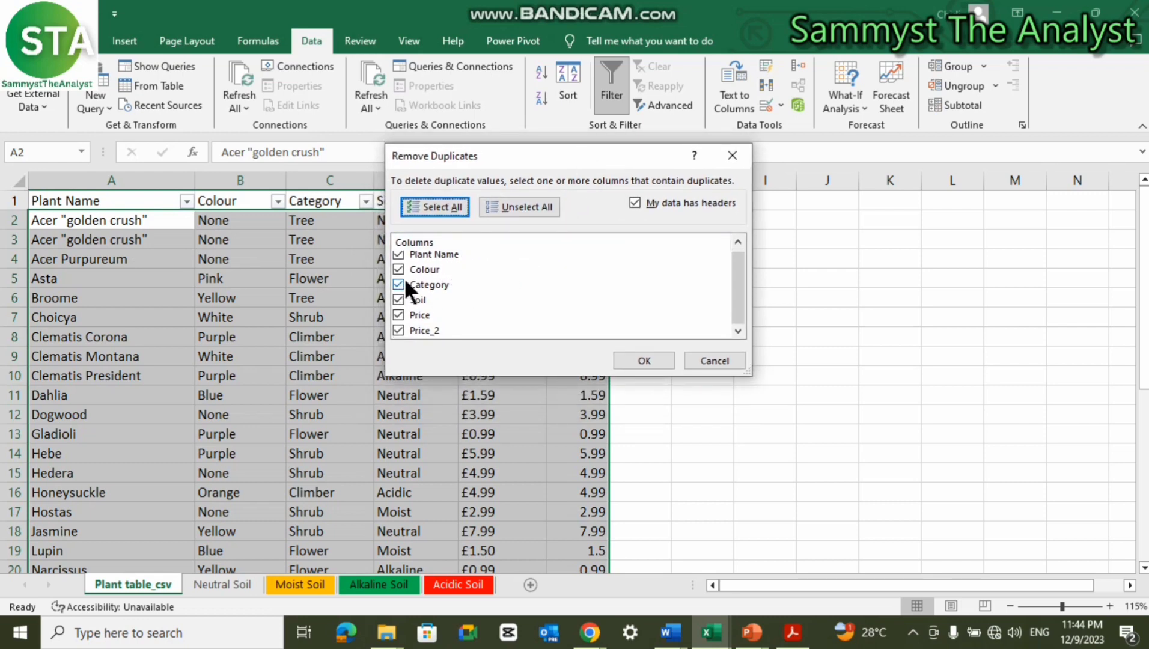
pyautogui.scroll(1, 404, 277)
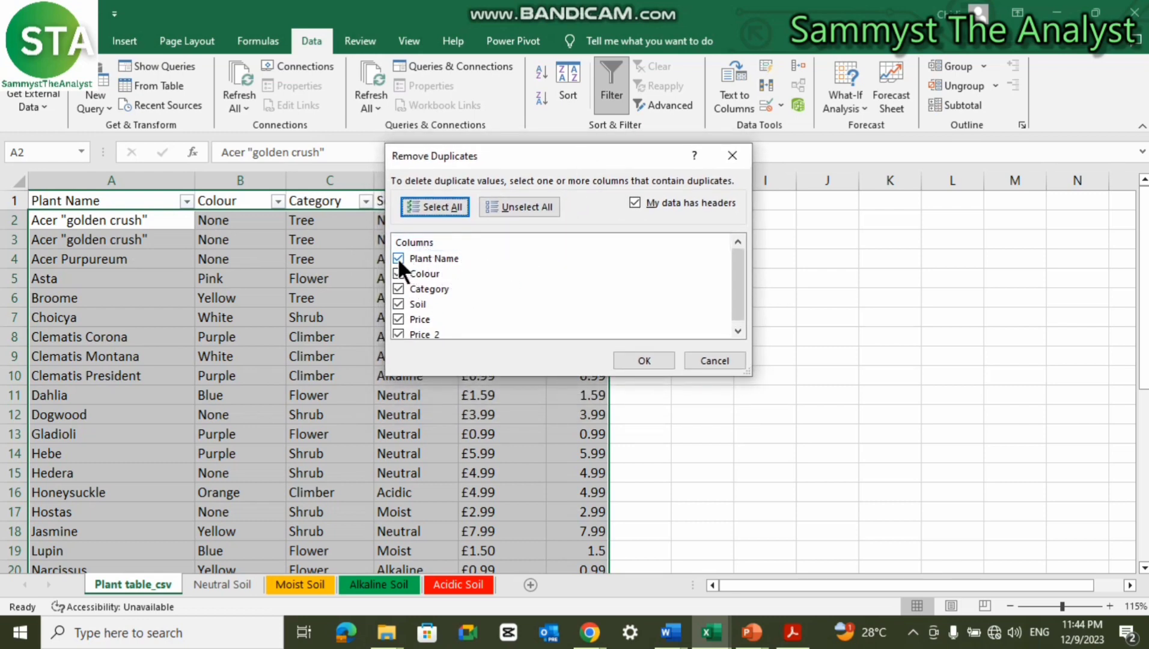
pyautogui.scroll(-1, 412, 254)
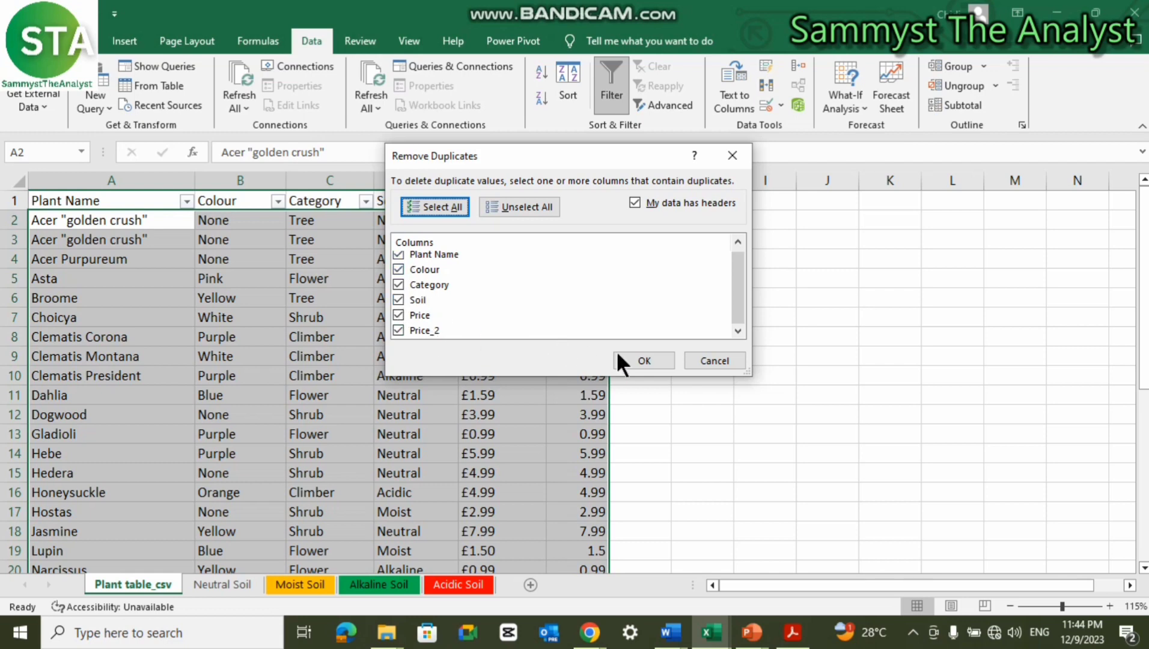
pyautogui.click(663, 360)
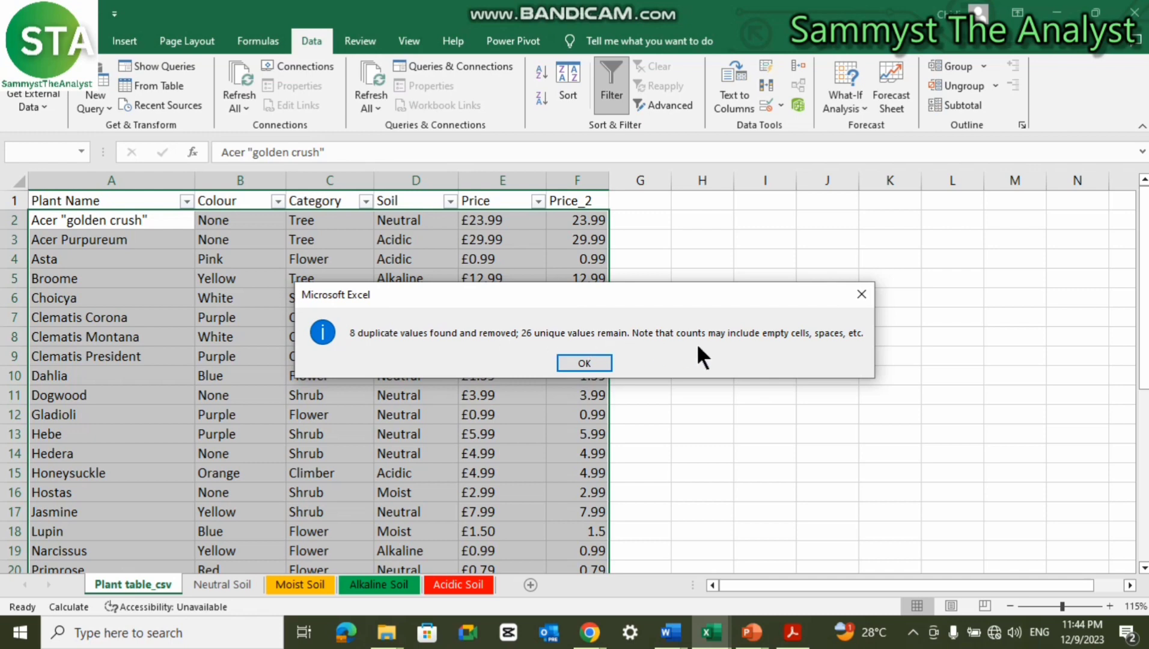
pyautogui.click(578, 364)
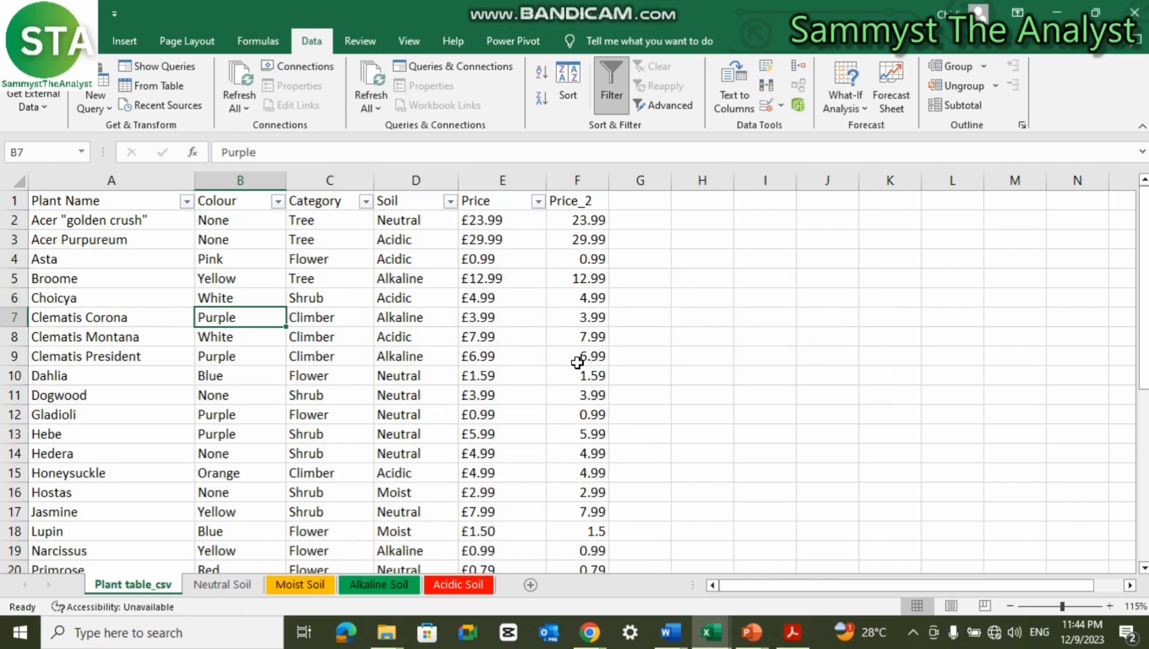
# - Review the deduplicated plant table, checking the Acer "golden crush" and Hedera rows for remaining repeats
pyautogui.click(12, 220)
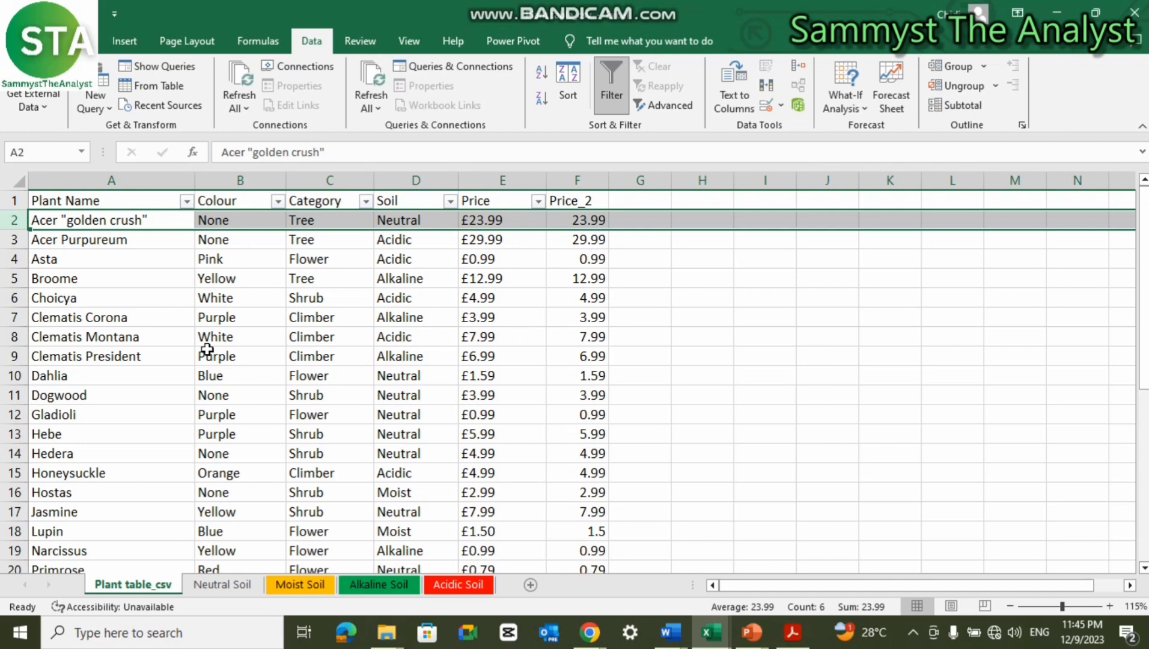
pyautogui.scroll(-4, 207, 350)
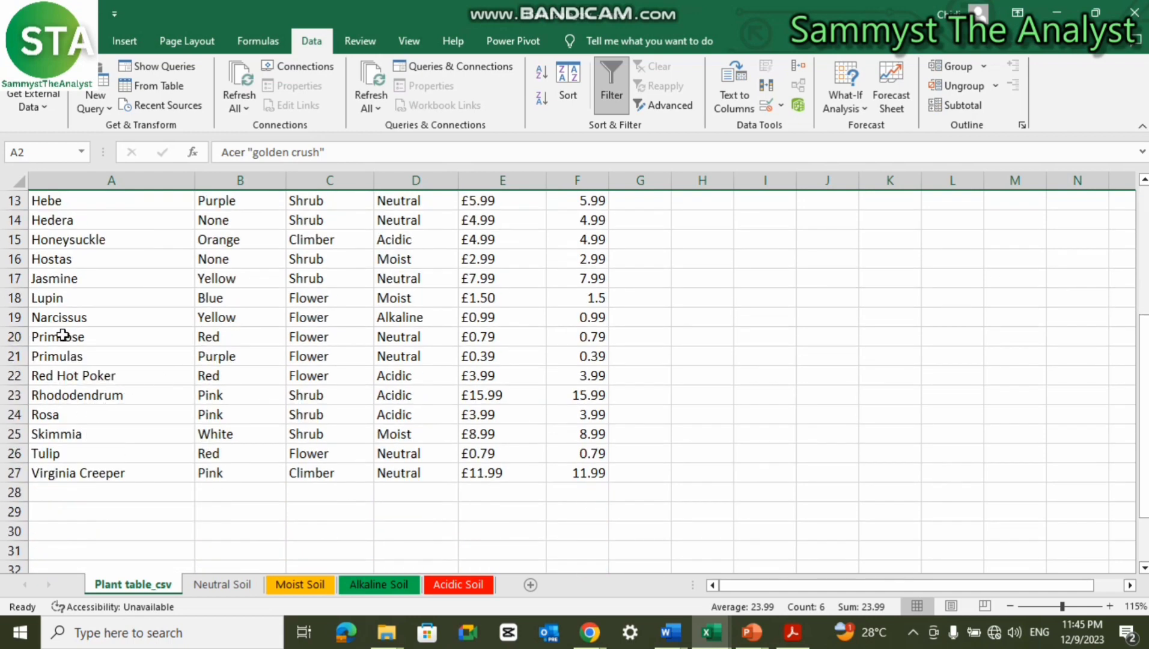
pyautogui.click(8, 220)
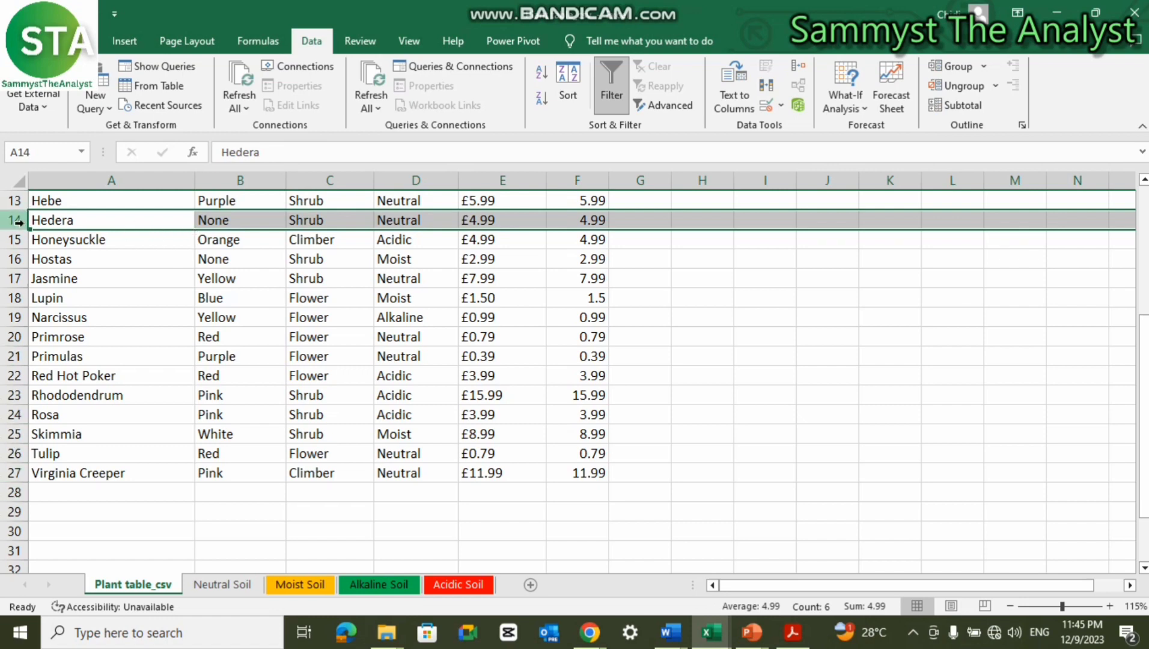
pyautogui.scroll(4, 19, 222)
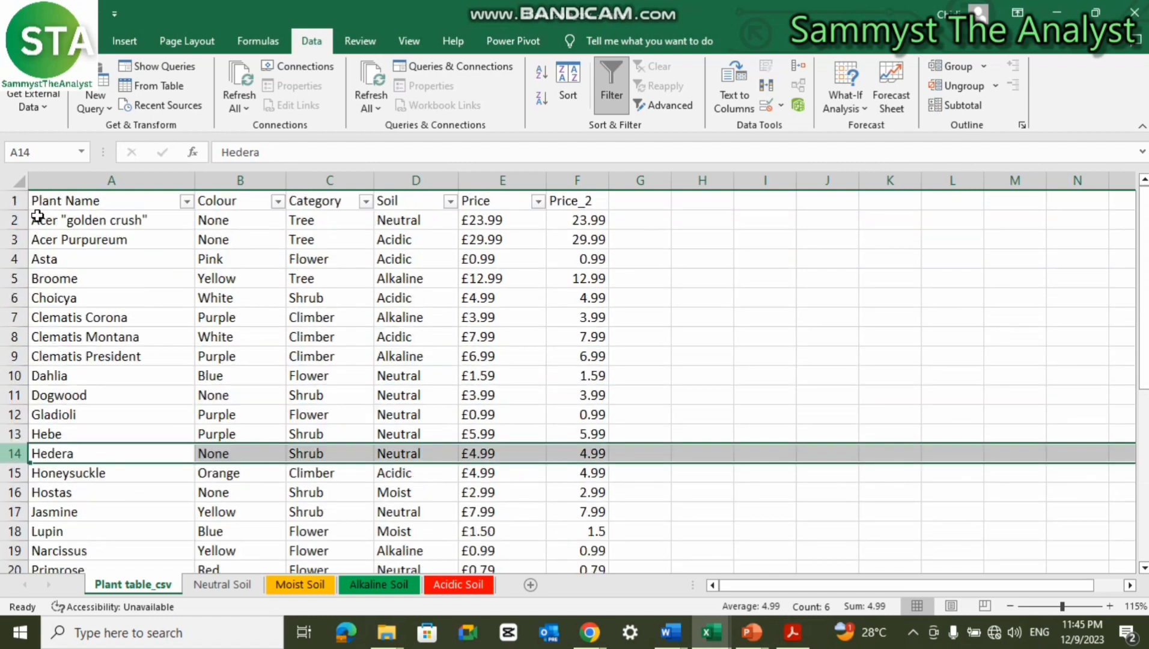
pyautogui.click(279, 304)
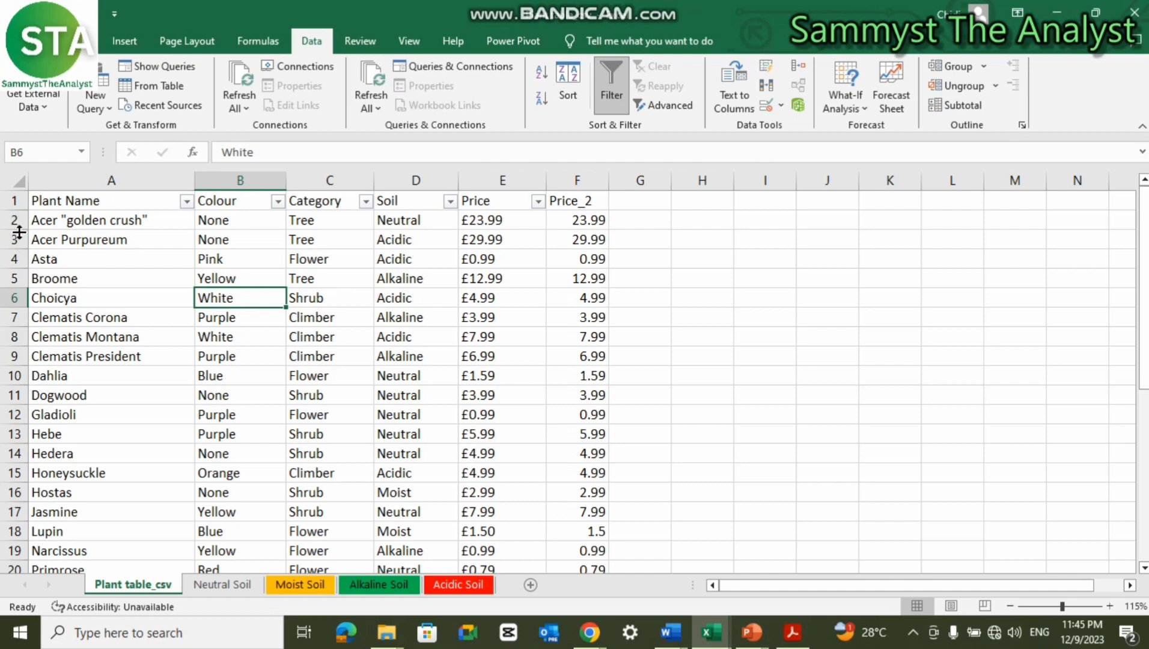
pyautogui.scroll(-2, 21, 295)
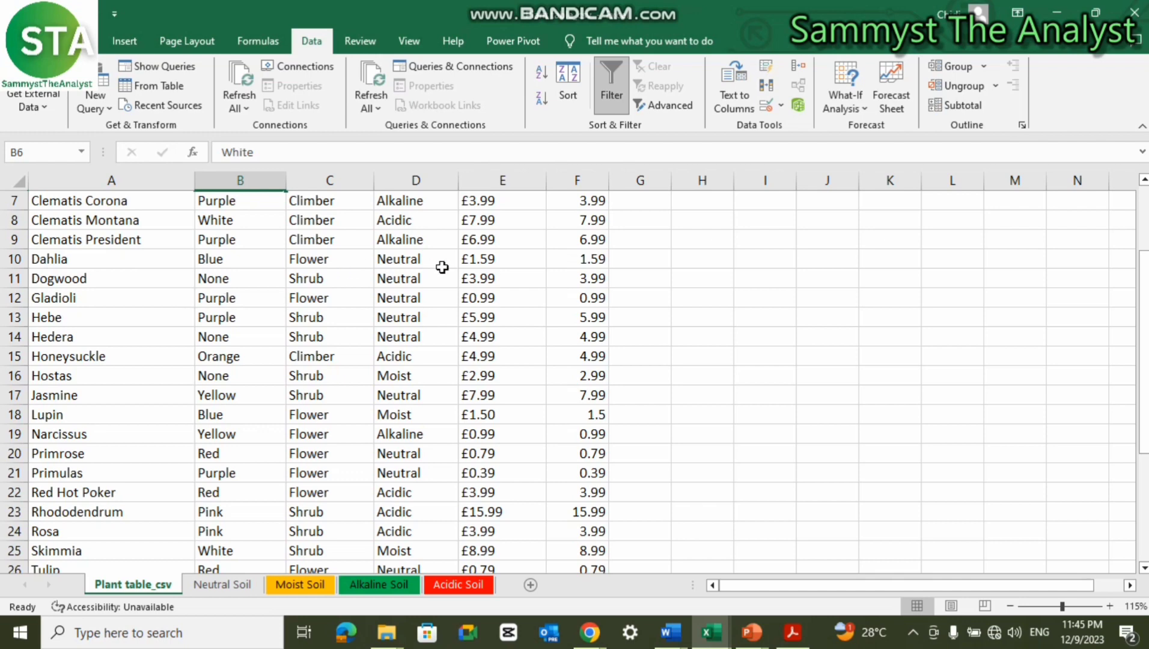
pyautogui.scroll(1, 443, 268)
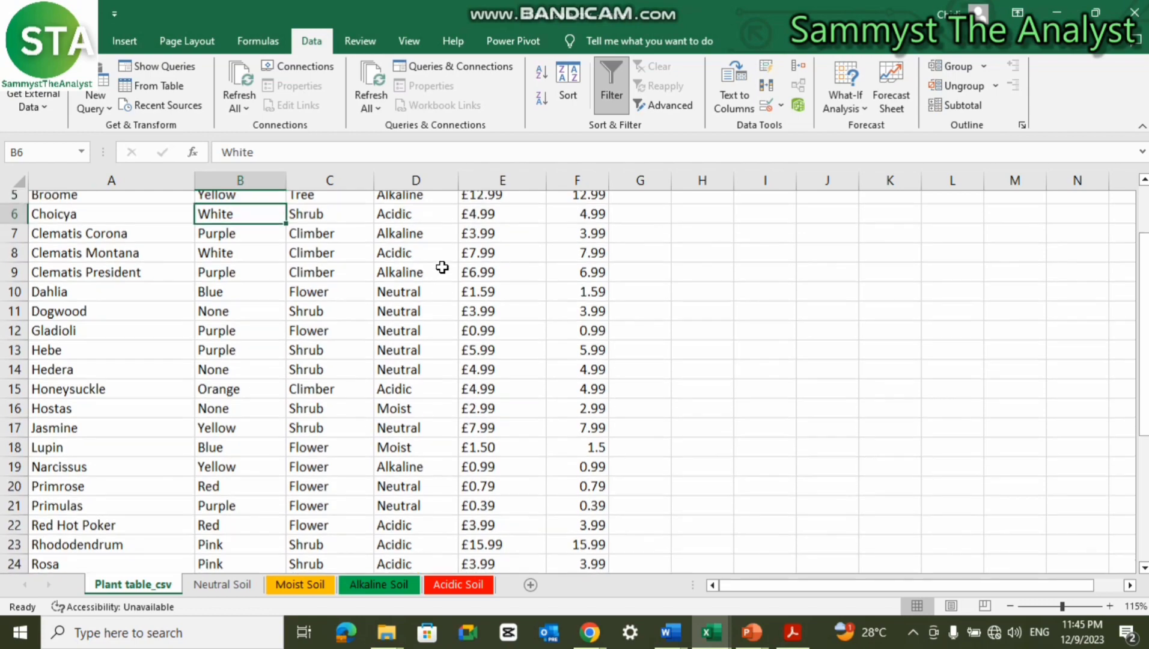